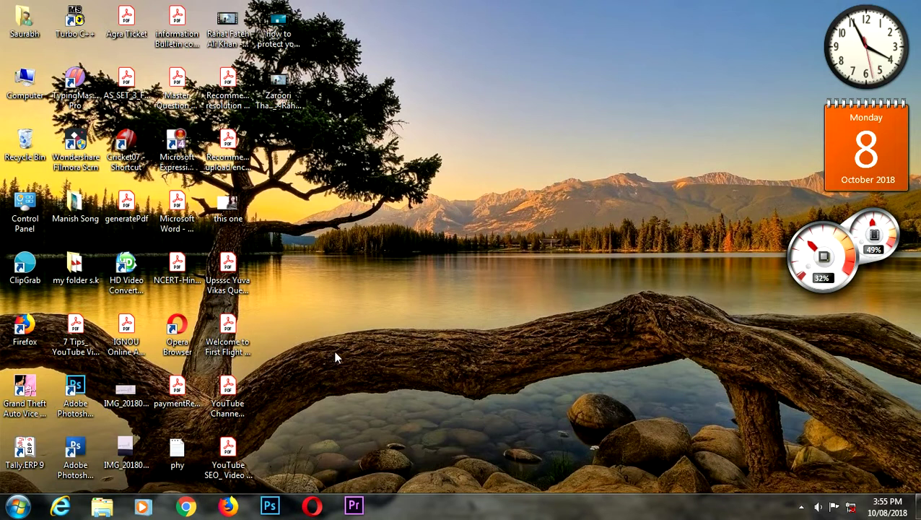
Step: Launch Excel from the Start menu search, then close it and refresh the desktop
left_click(18, 508)
left_click(61, 473)
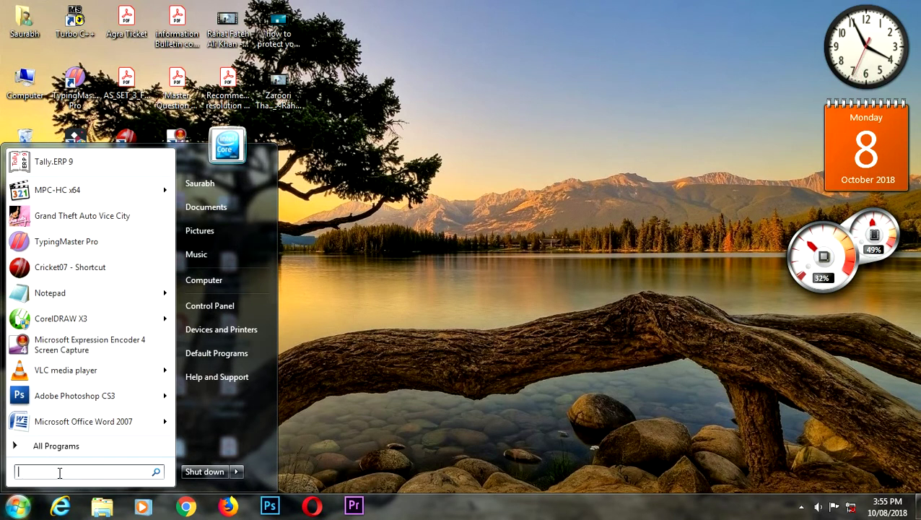
type("excel")
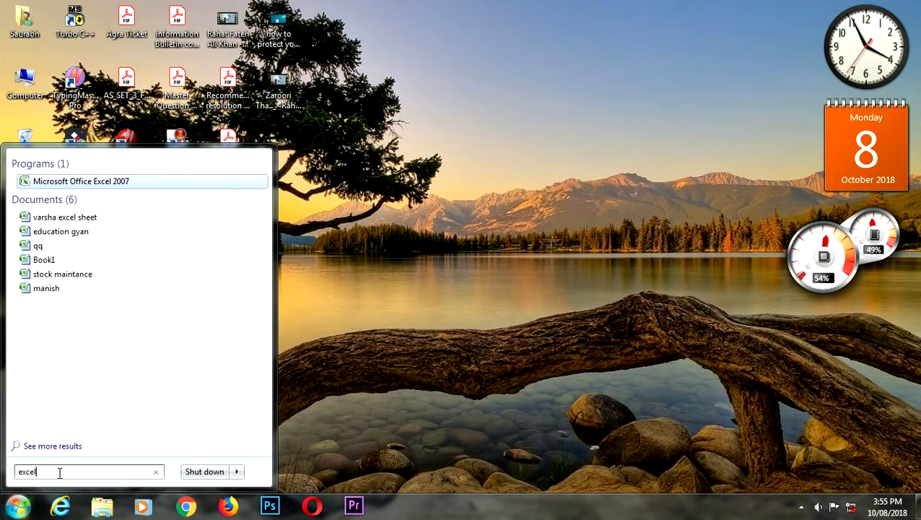
key("Return")
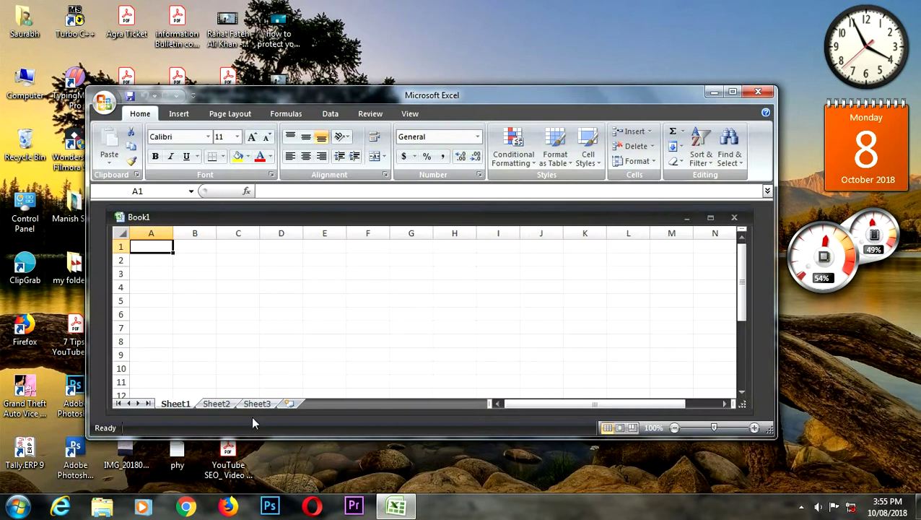
left_click(755, 93)
right_click(394, 169)
left_click(416, 208)
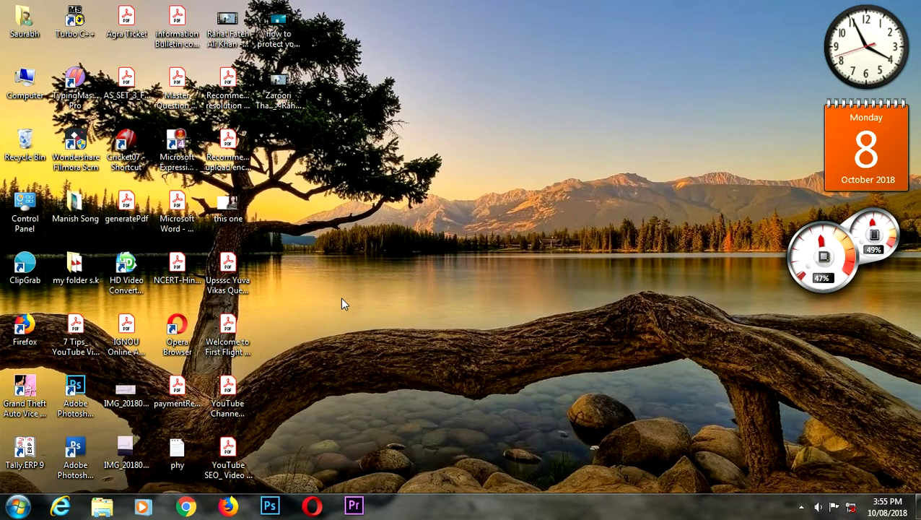
Step: Relaunch Excel from the Run dialog and maximize both the Excel and Book1 windows
key("super+r")
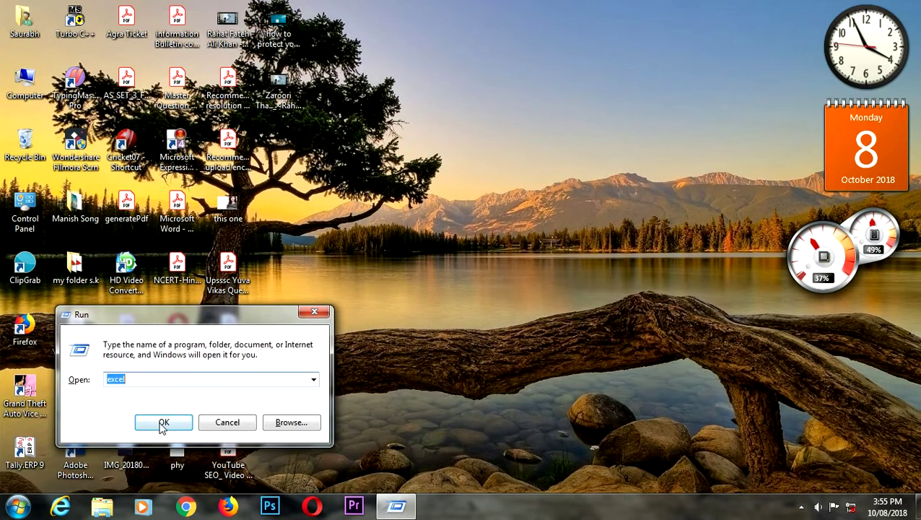
left_click(161, 425)
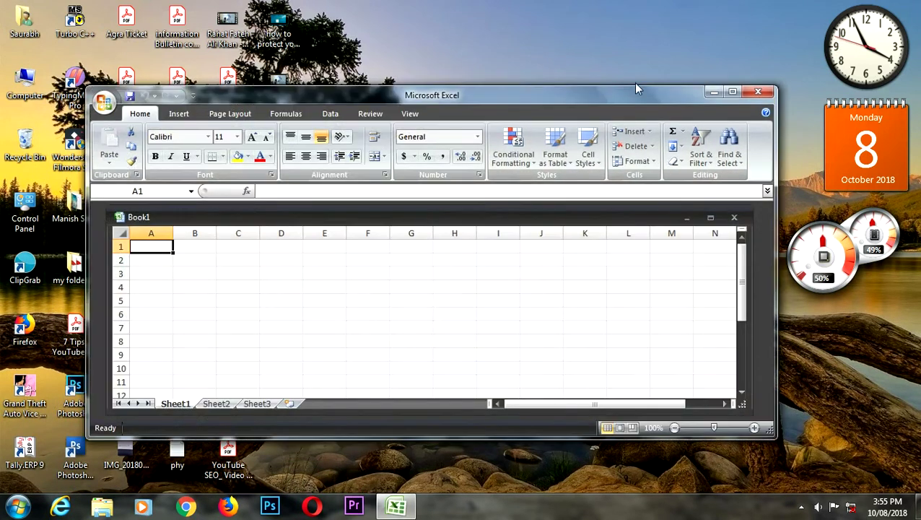
left_click(733, 92)
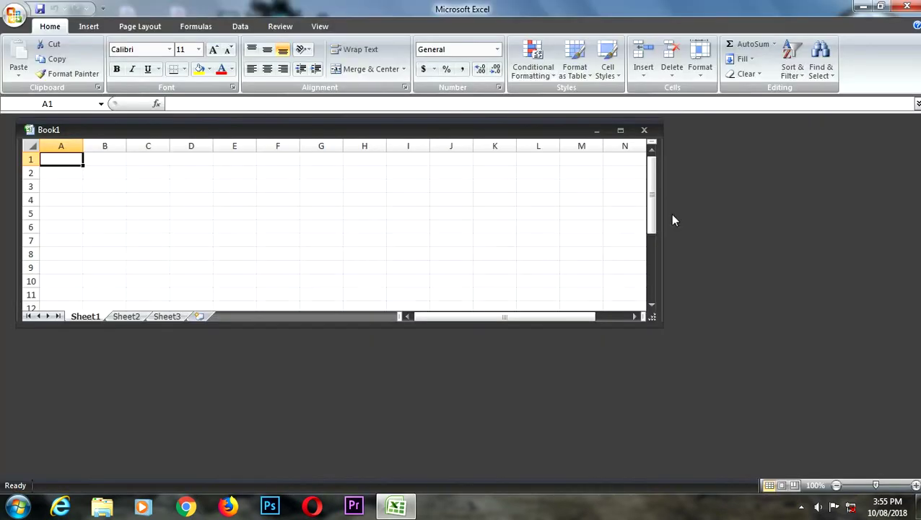
left_click(621, 131)
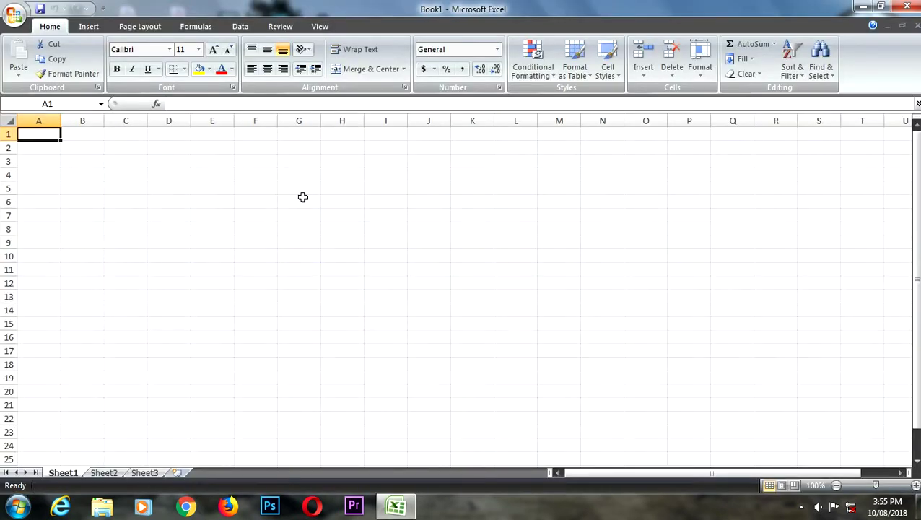
Step: Open the recent workbook 'education gyan' from the Office Button menu
left_click(302, 199)
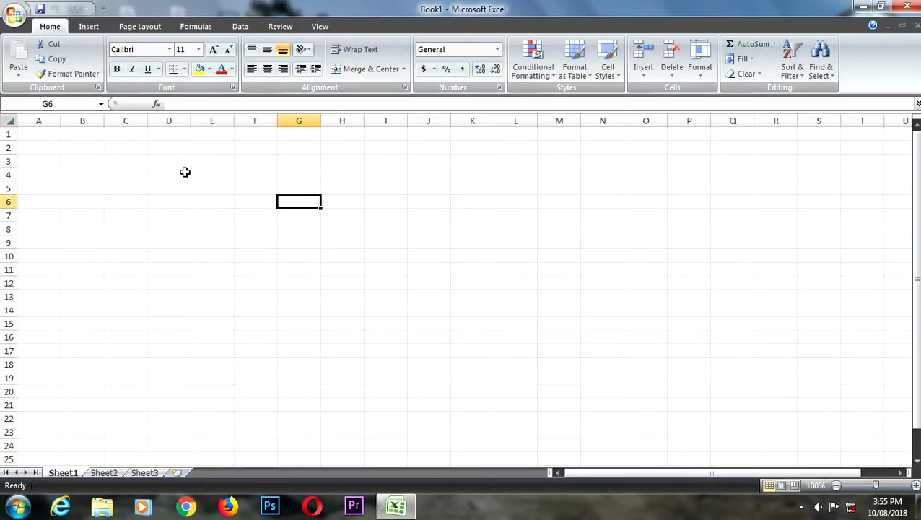
left_click(280, 26)
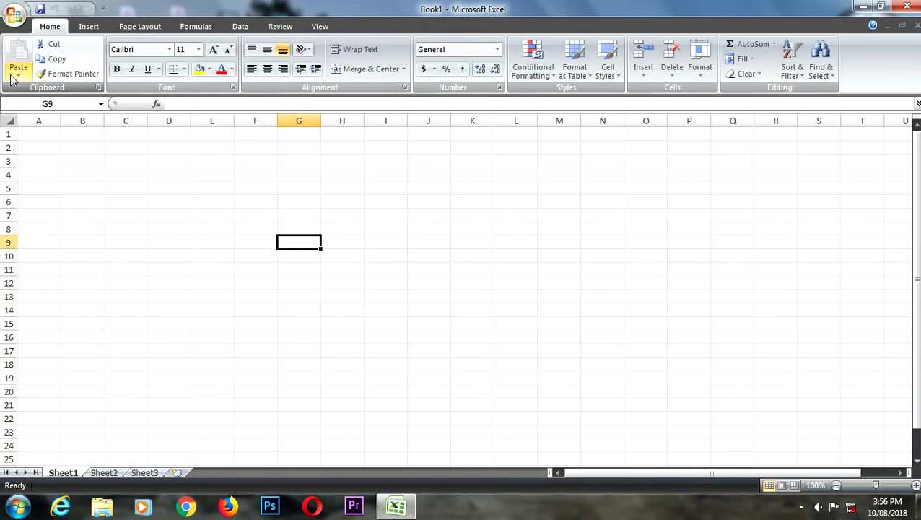
left_click(14, 25)
left_click(123, 58)
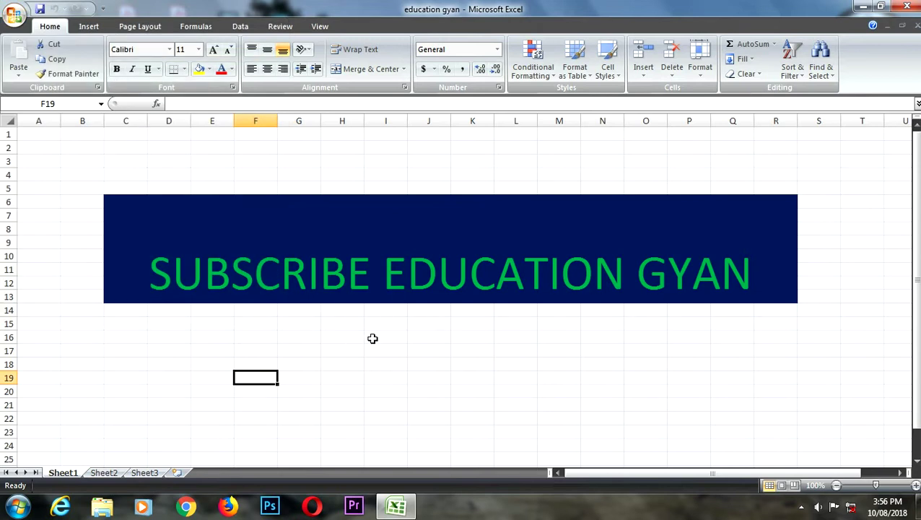
Step: Select G15 and choose Protect Sheet on the Review tab
left_click(298, 322)
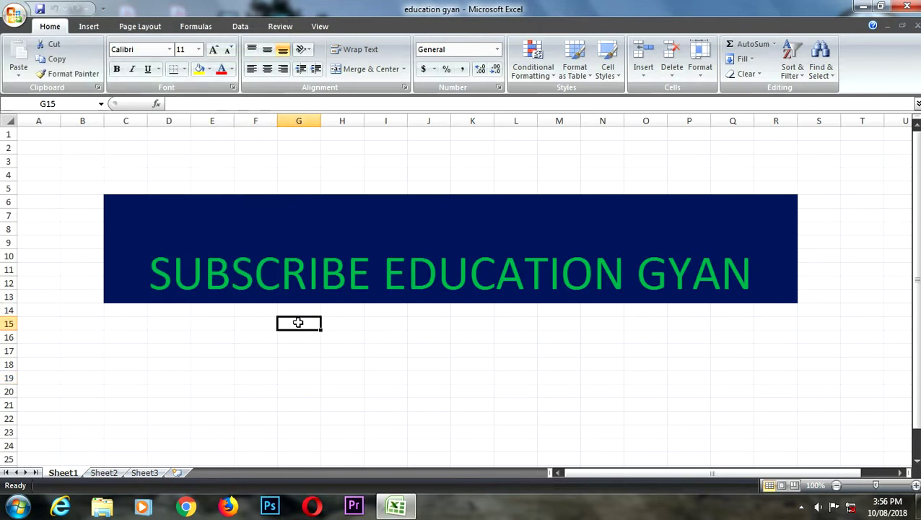
left_click(280, 27)
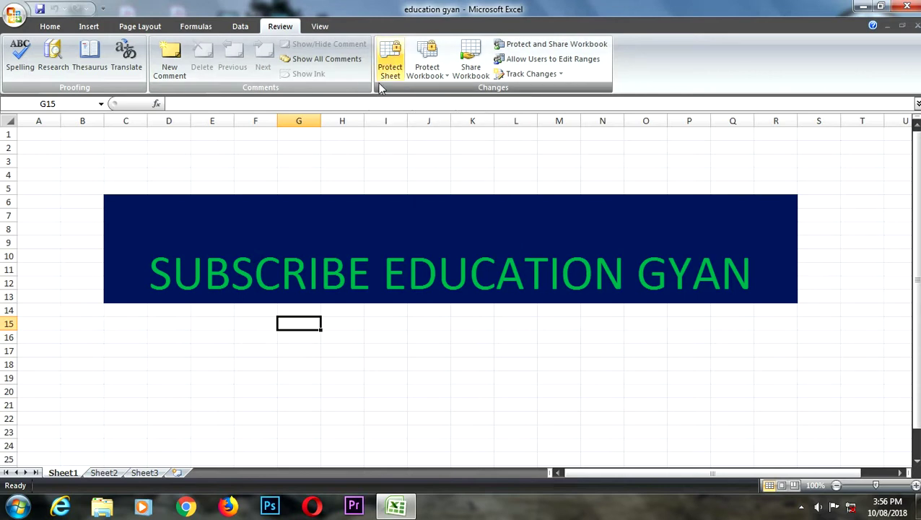
left_click(396, 74)
Step: Submit the sheet protection password and confirm it when asked to re-enter
mouse_move(205, 87)
left_mouse_down()
mouse_move(226, 101)
mouse_move(242, 92)
left_mouse_up()
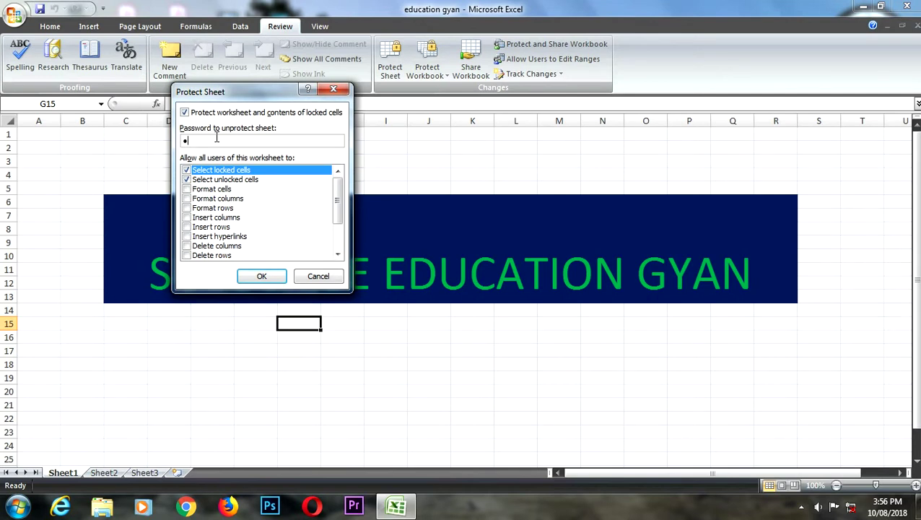
key("Return")
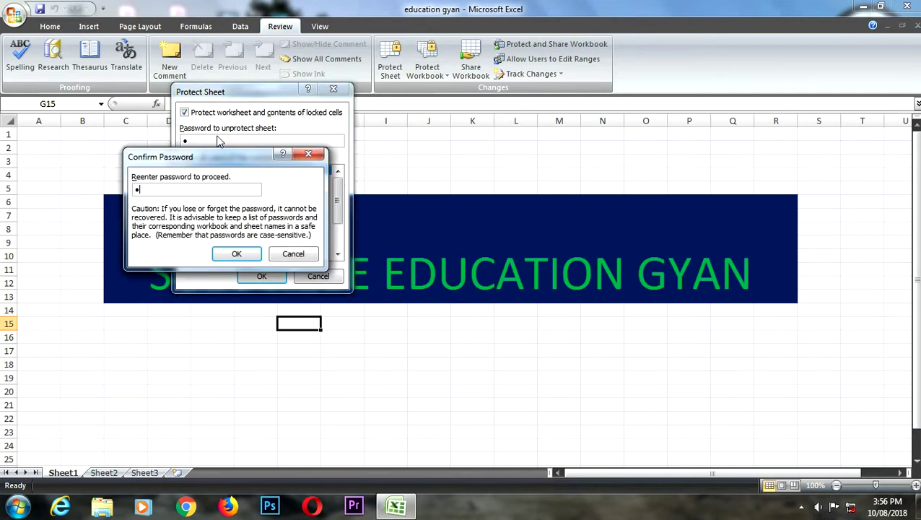
key("Return")
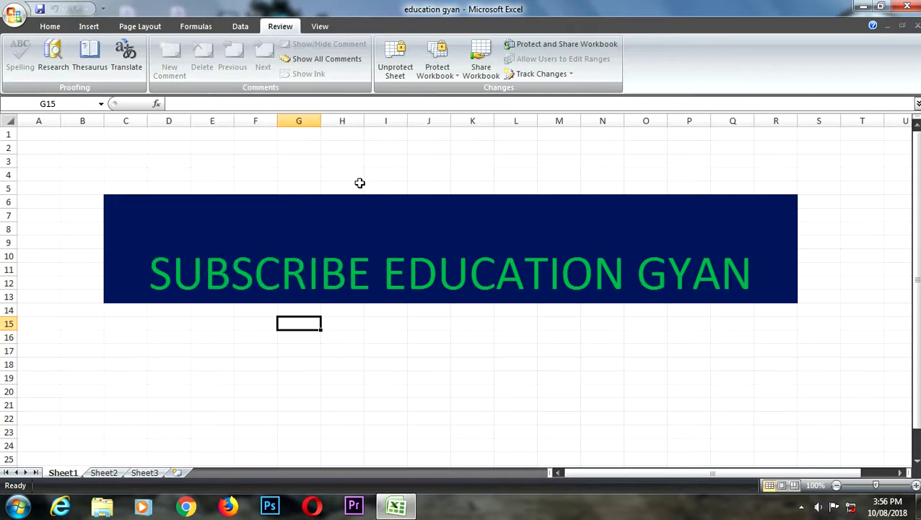
Step: Try typing in D14 and editing banner cell C6, dismissing each protected-cell warning
left_click(161, 311)
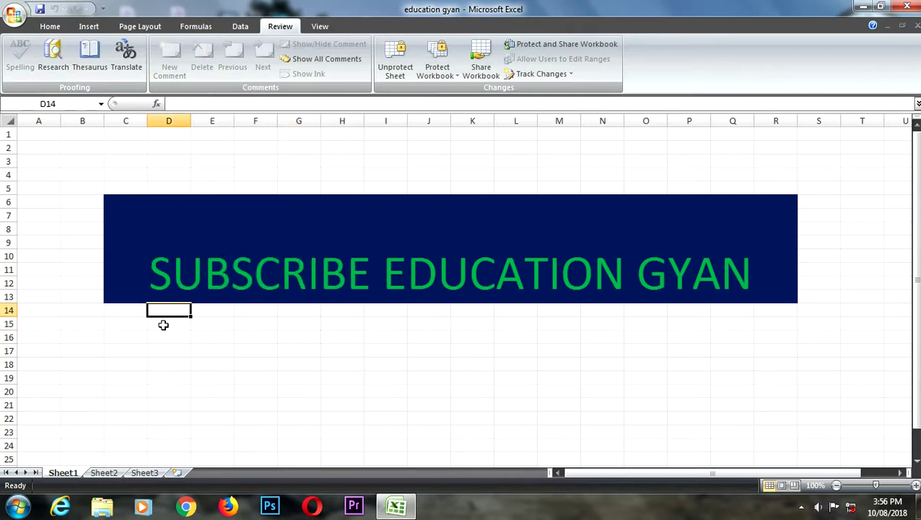
type("a")
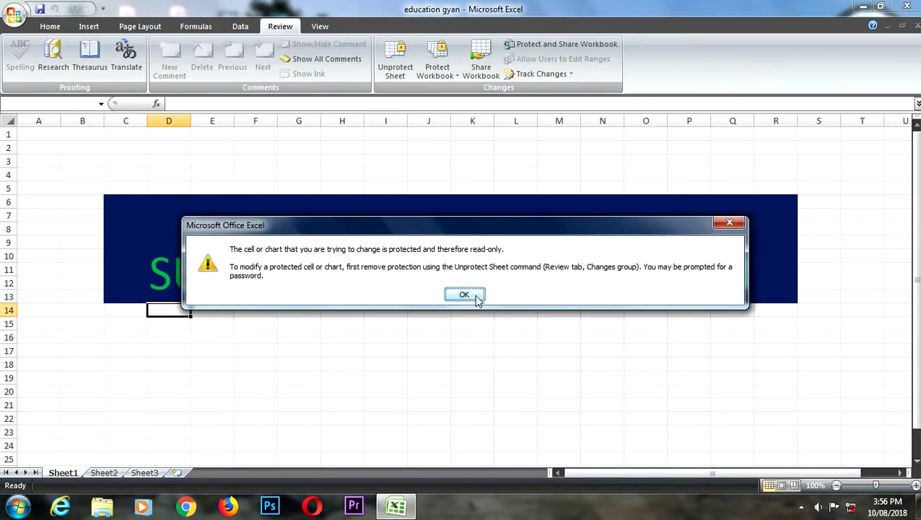
left_click(394, 314)
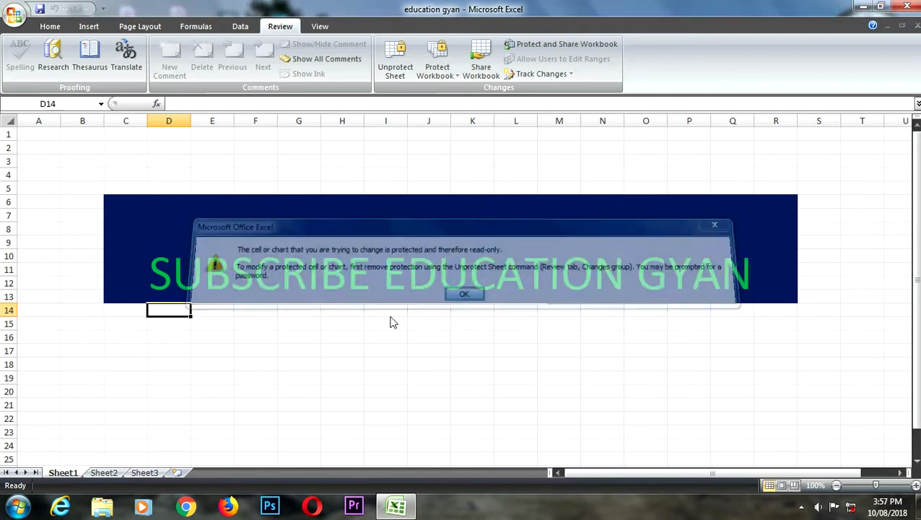
left_click(465, 293)
left_click(368, 272)
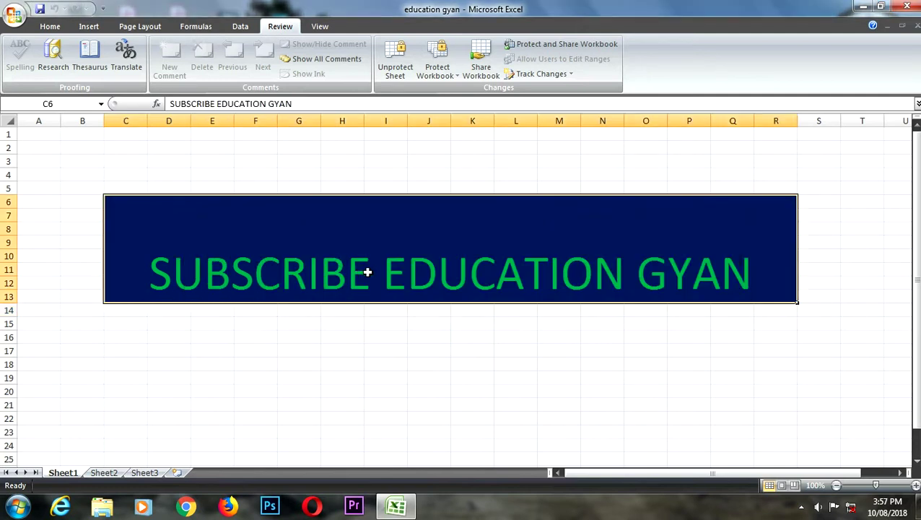
double_click(367, 271)
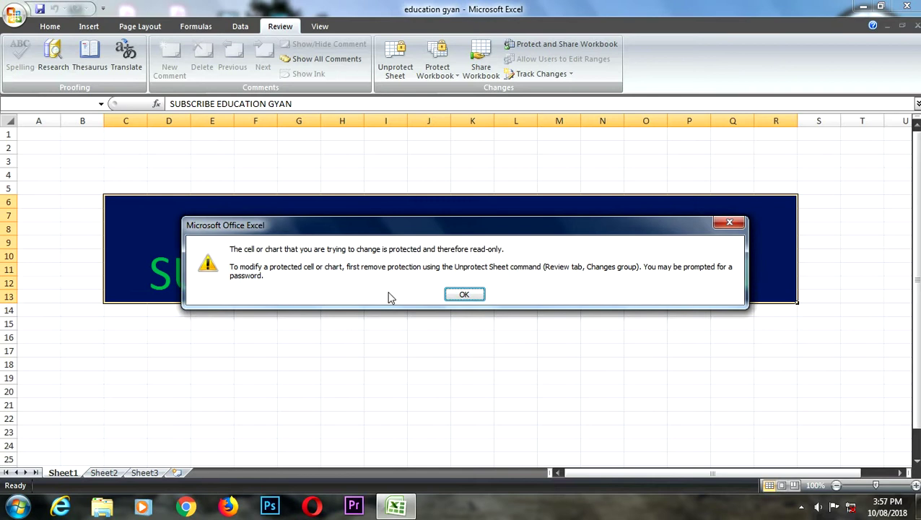
left_click(465, 295)
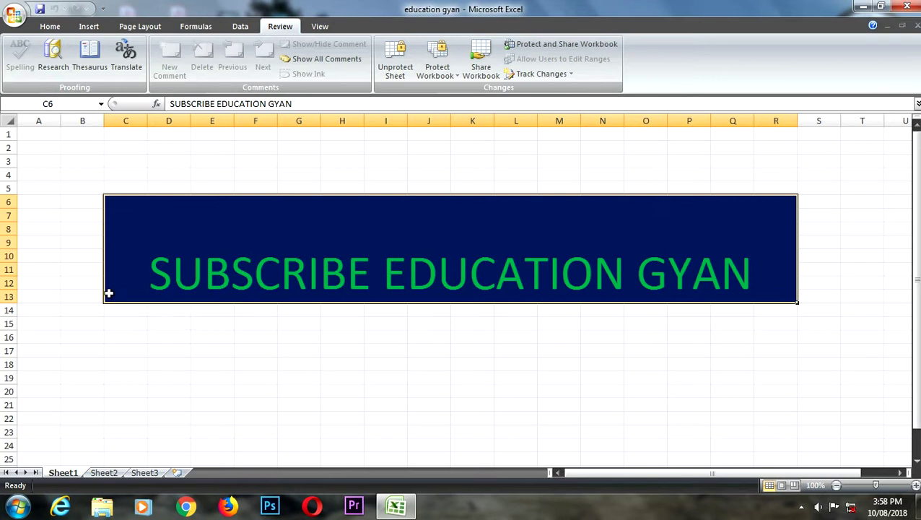
Step: Retry editing D14, dismiss the warning, and select the cells around the banner
double_click(165, 309)
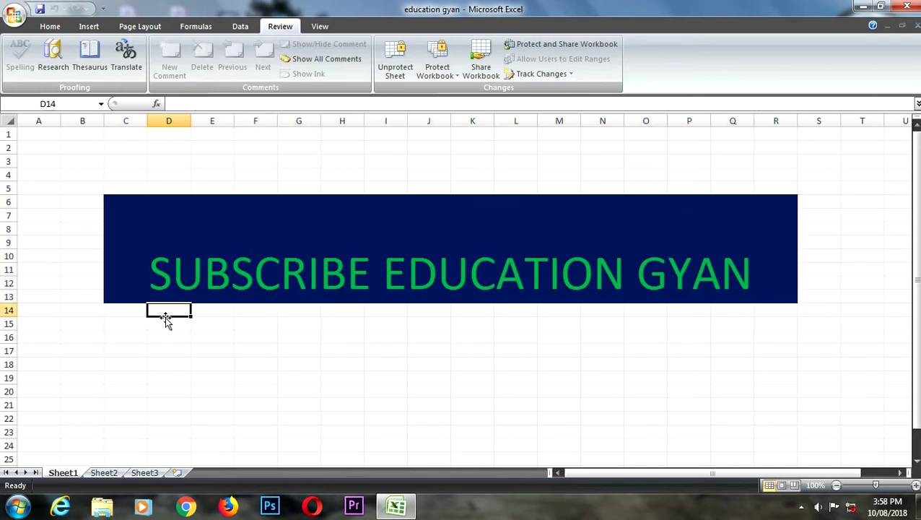
left_click(468, 295)
left_click(192, 340)
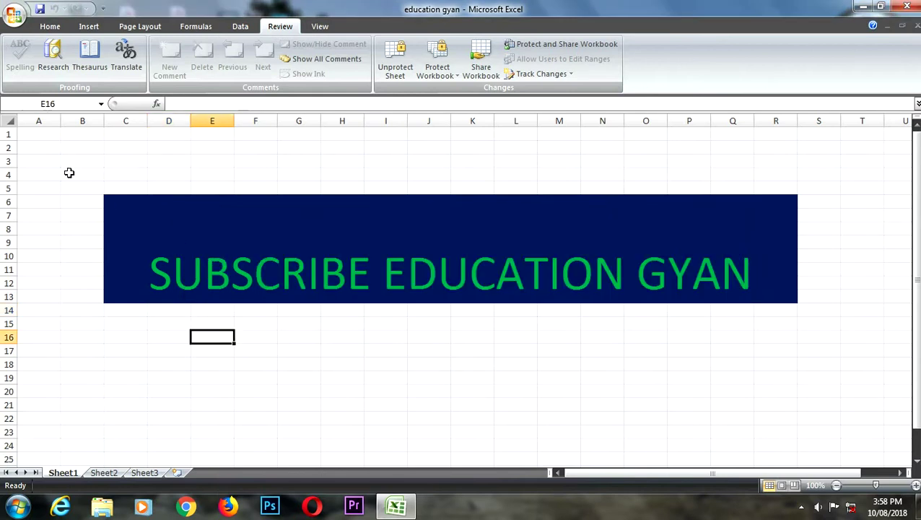
left_click_drag(93, 172, 874, 341)
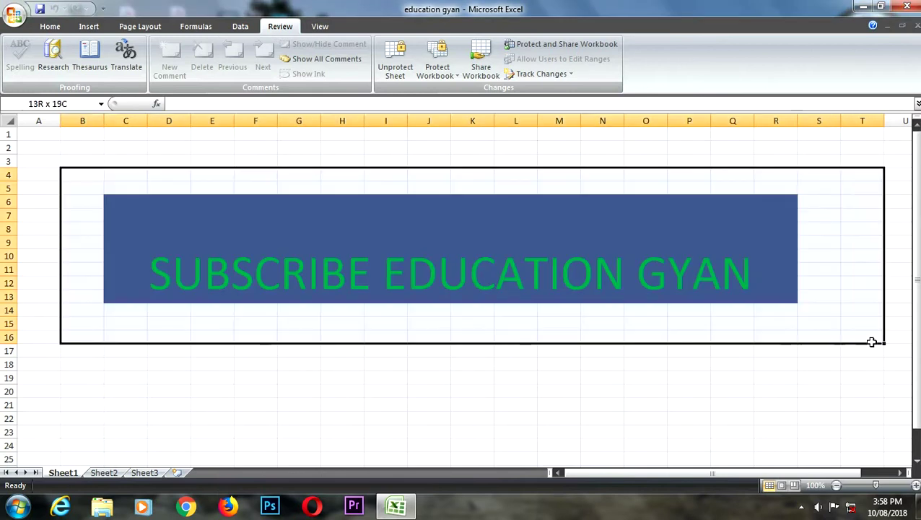
left_click(516, 419)
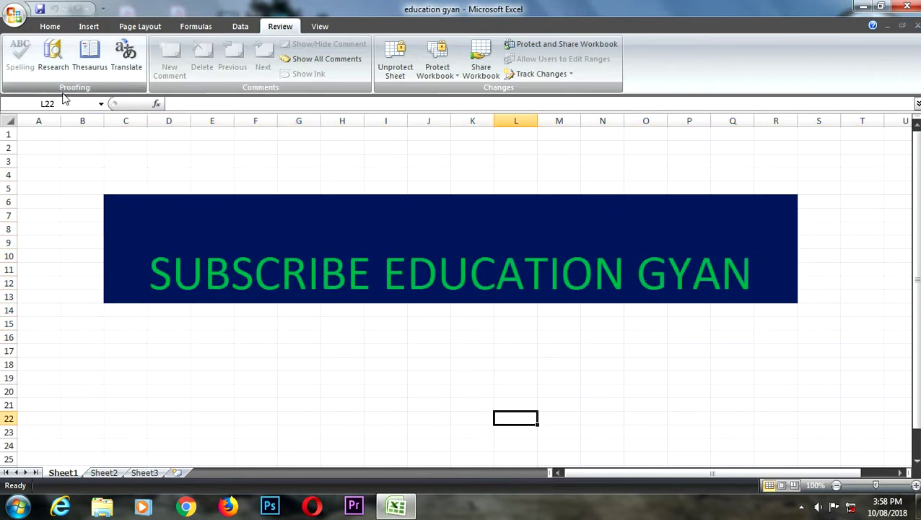
Step: In Save As General Options, set passwords to open and to modify, confirming both
left_click(15, 15)
left_click(47, 135)
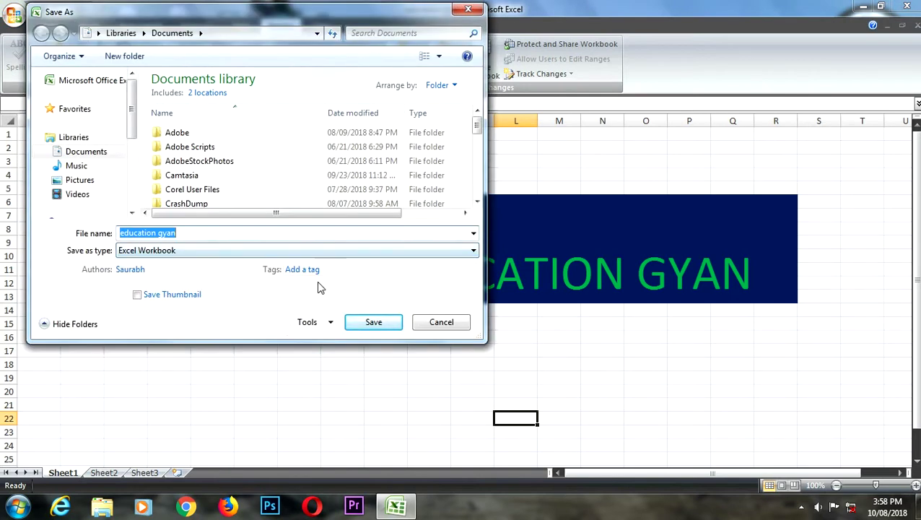
left_click(326, 322)
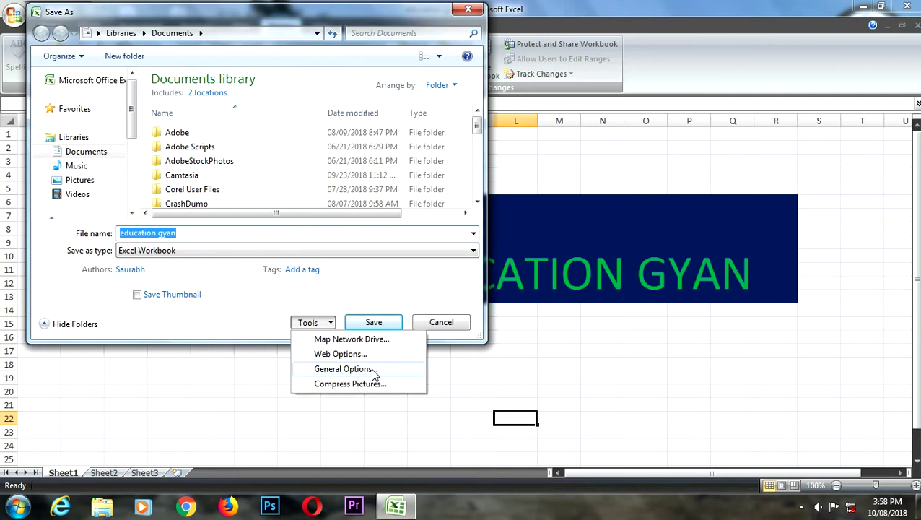
left_click(374, 372)
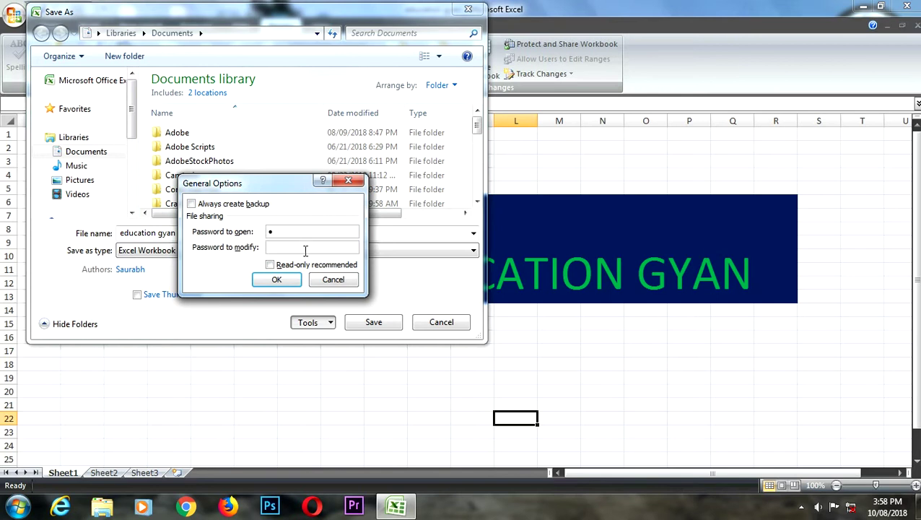
left_click(276, 281)
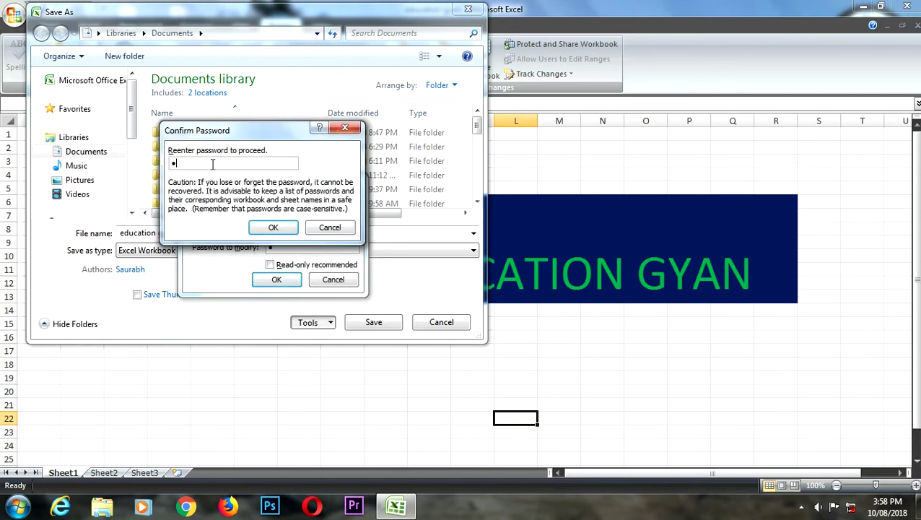
key("Return")
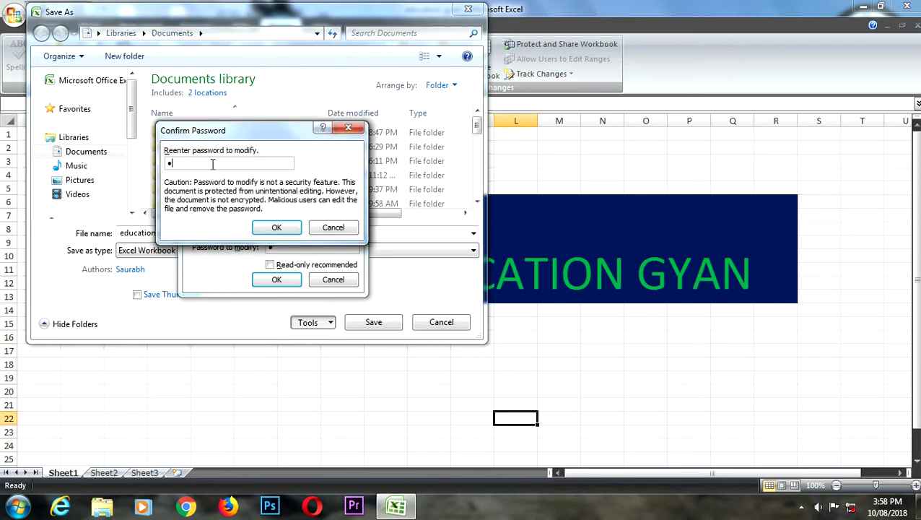
key("Return")
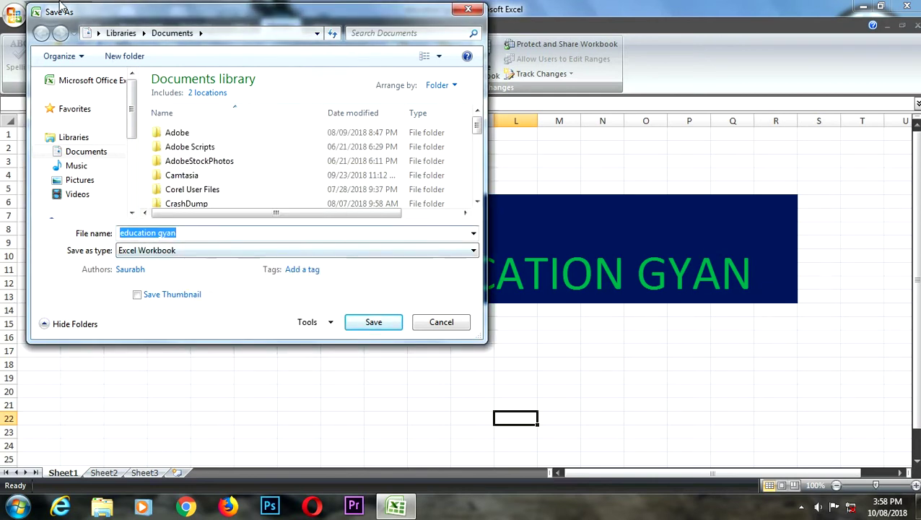
Step: Save the workbook as 'education gyan' on the Desktop
left_click(96, 32)
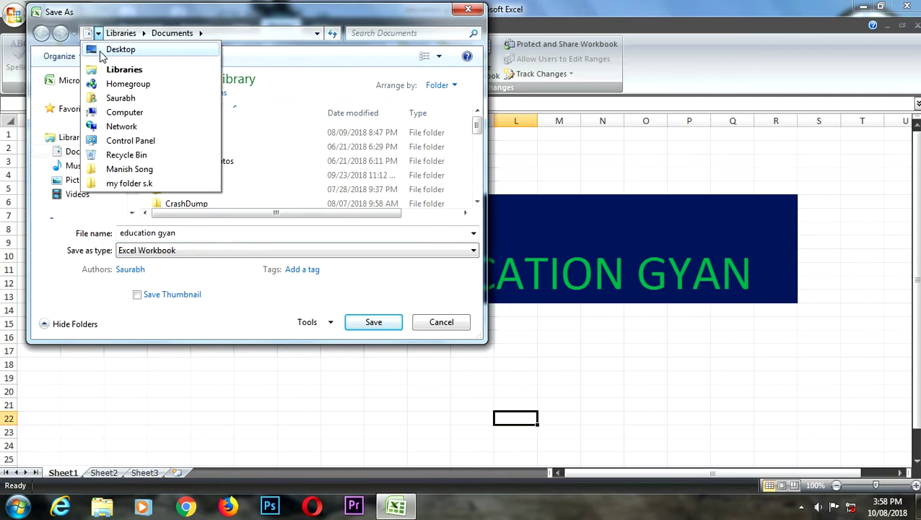
left_click(101, 50)
double_click(191, 231)
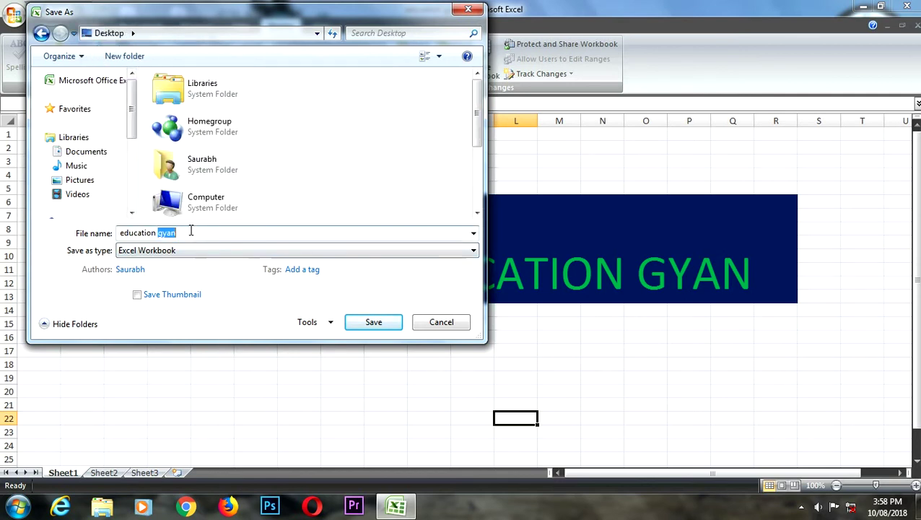
left_click(190, 232)
left_click(374, 332)
left_click(314, 348)
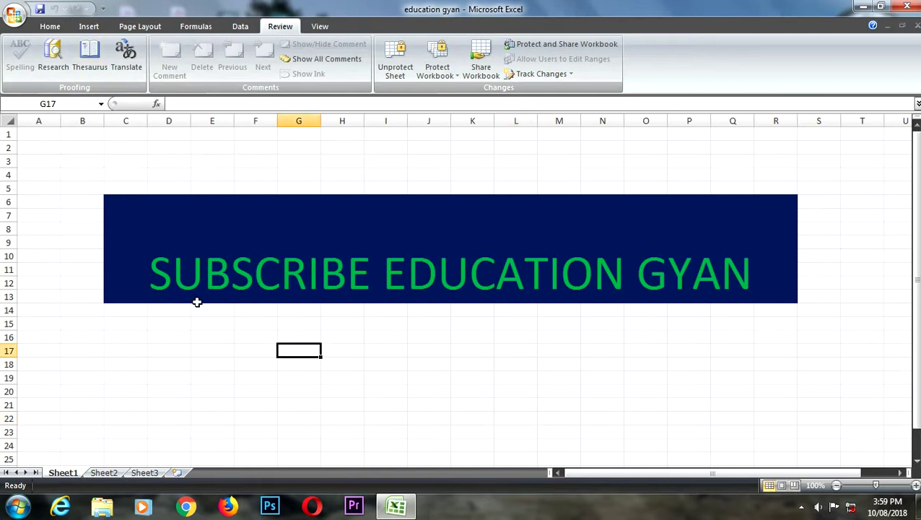
Step: Create a new blank workbook and try reopening education gyan, dismissing the already-open warning
key("ctrl+n")
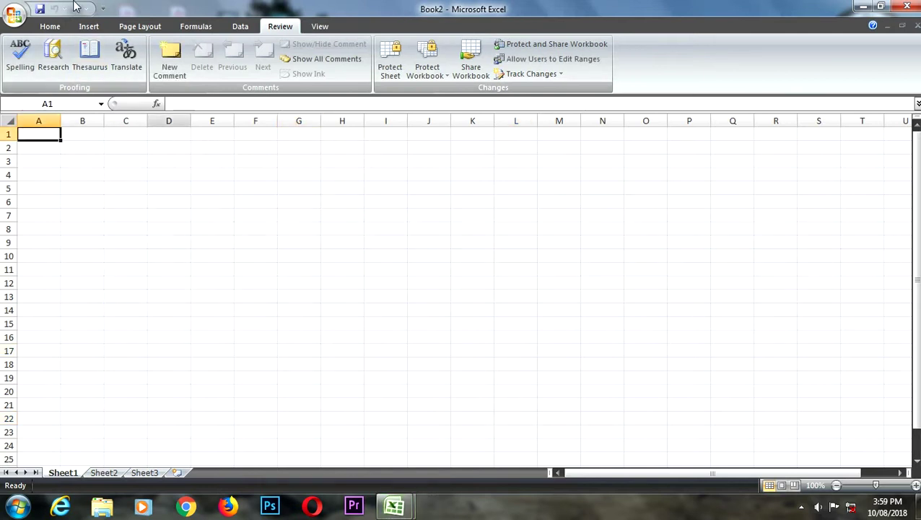
left_click(26, 20)
left_click(119, 69)
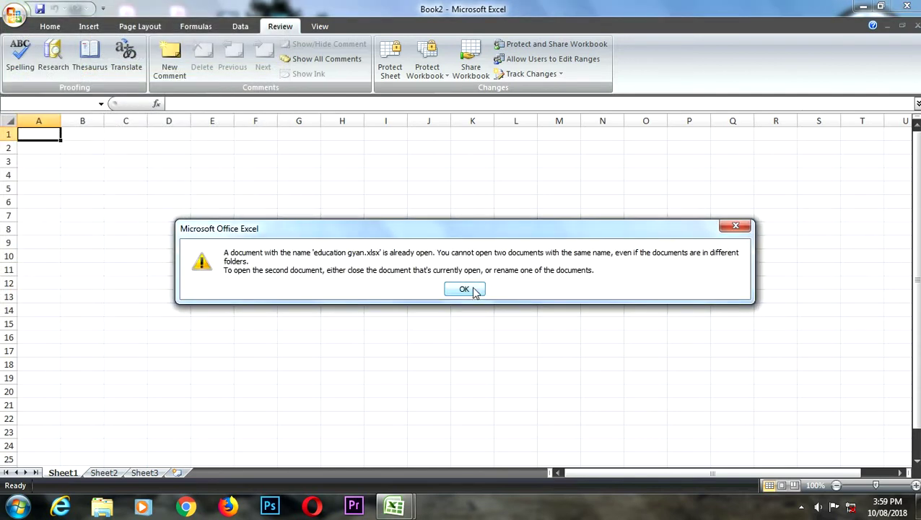
left_click(464, 290)
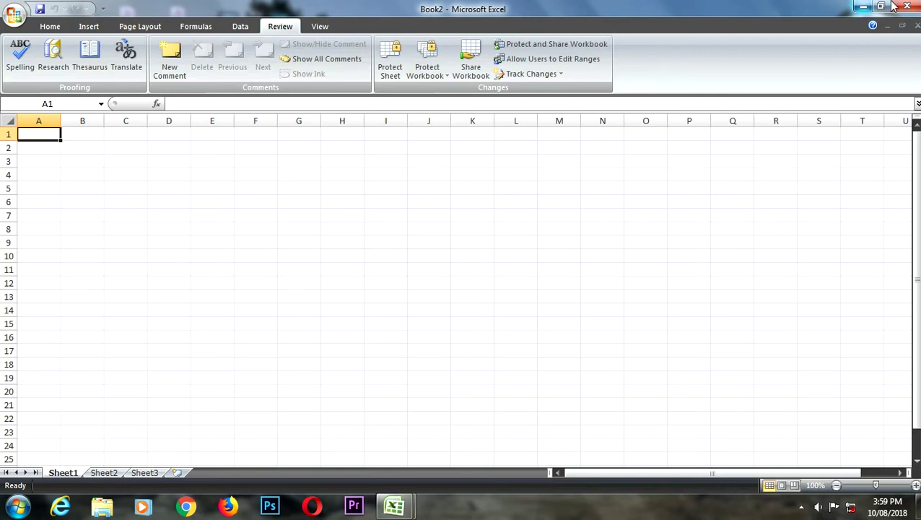
Step: Close Book2 and quit Excel, refresh the desktop, then relaunch Excel from Run
left_click(907, 7)
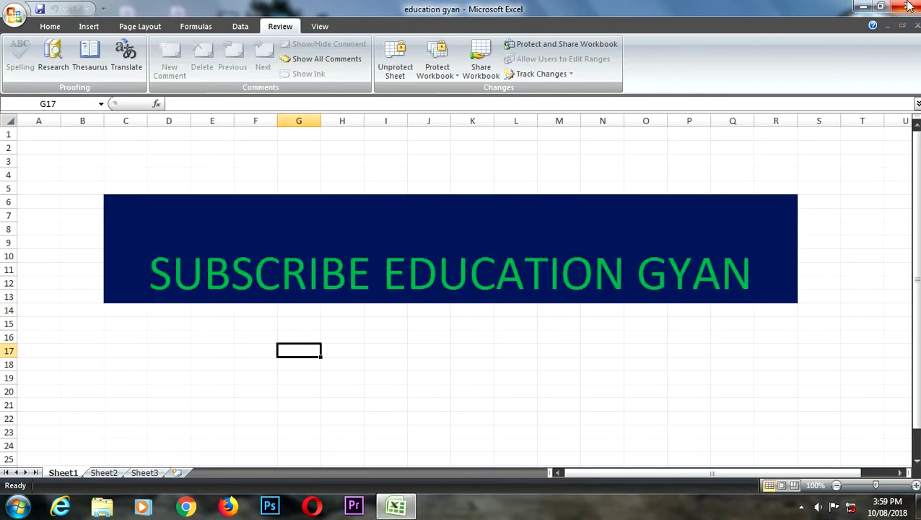
left_click(909, 6)
right_click(351, 188)
left_click(372, 228)
right_click(364, 194)
left_click(383, 234)
key("super+r")
left_click(114, 462)
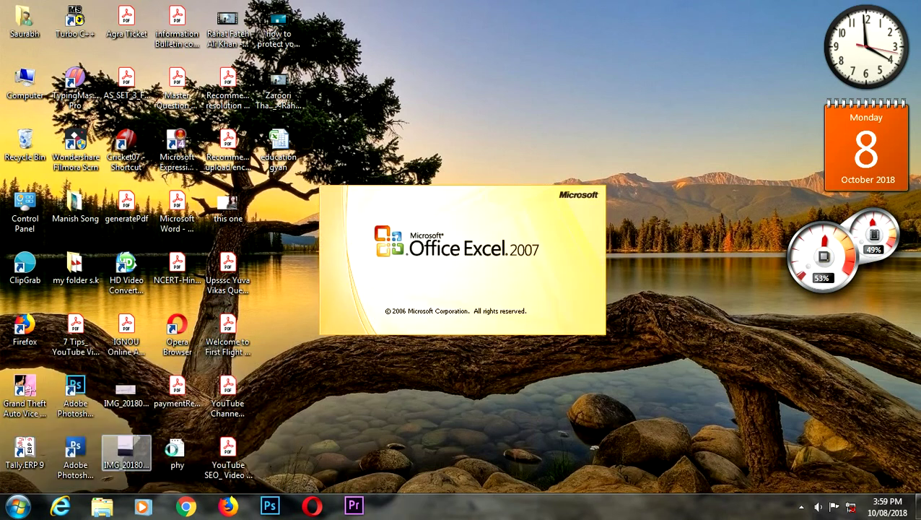
Step: Reopen education gyan from Recent, entering the open password and then the modify password
left_click(14, 14)
left_click(93, 58)
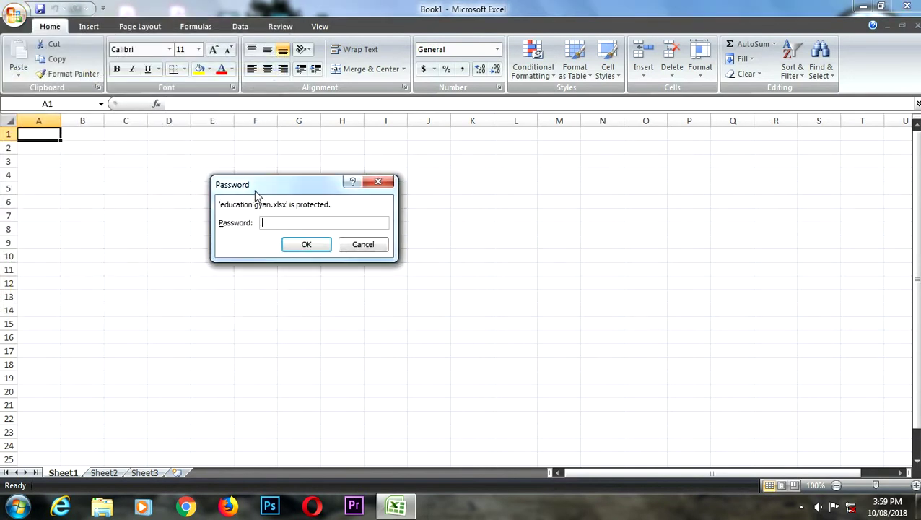
left_click_drag(261, 191, 305, 202)
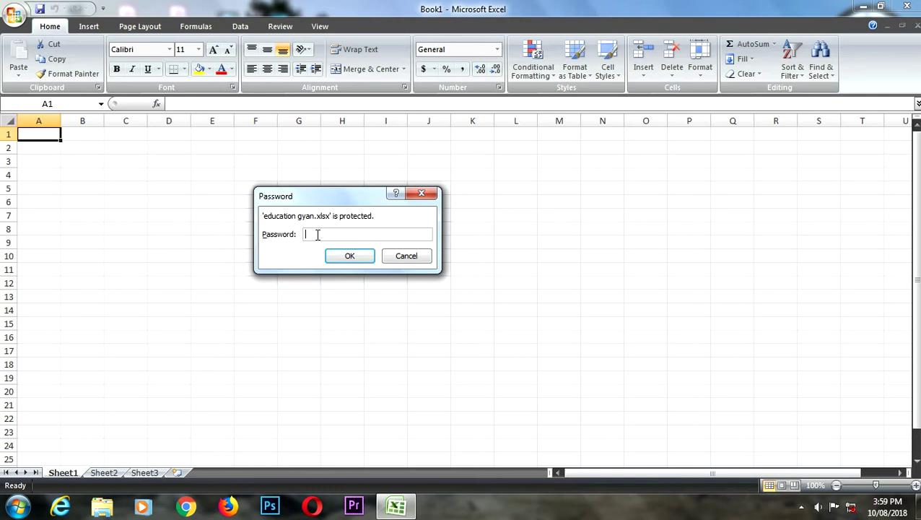
key("Return")
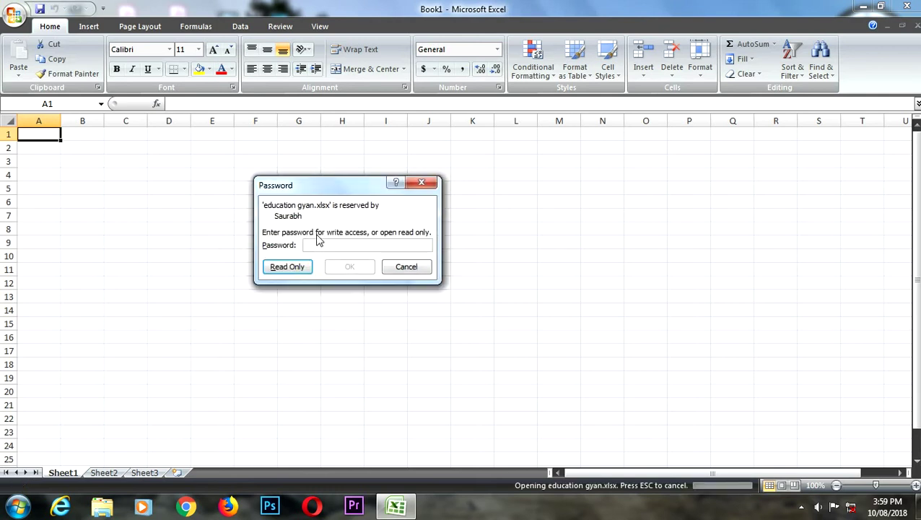
type("1")
key("Return")
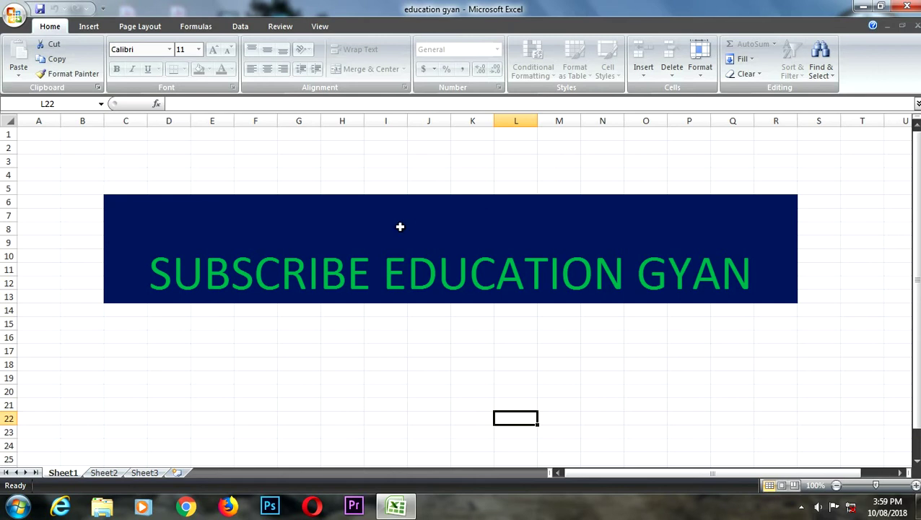
Step: Try editing cell D18 and dismiss the protected-sheet warning
left_click(189, 367)
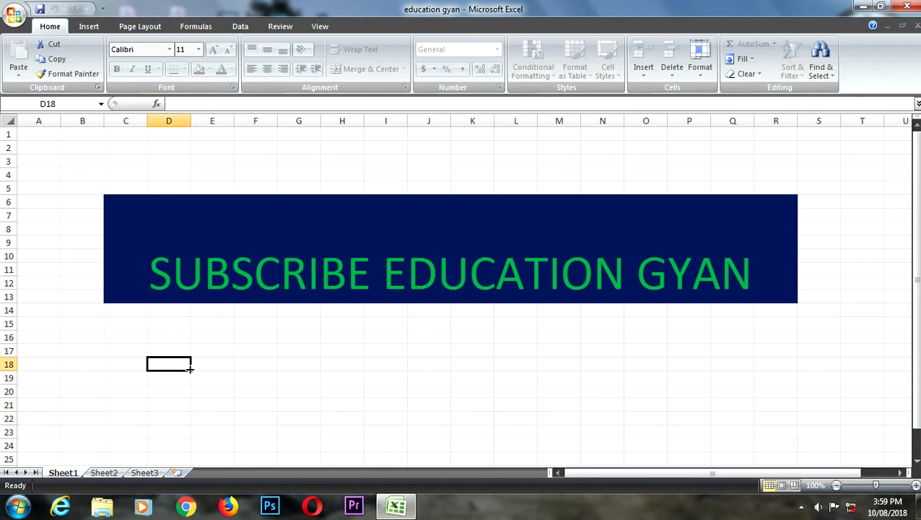
double_click(189, 368)
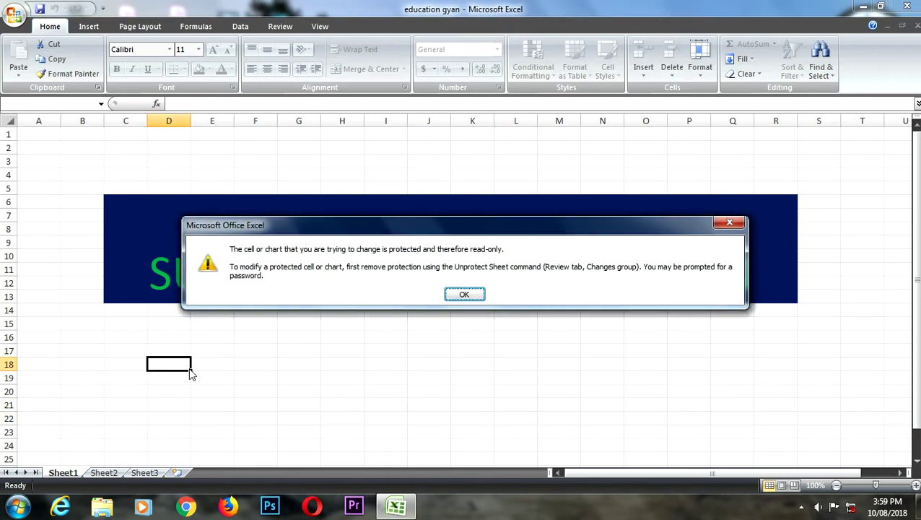
key("Return")
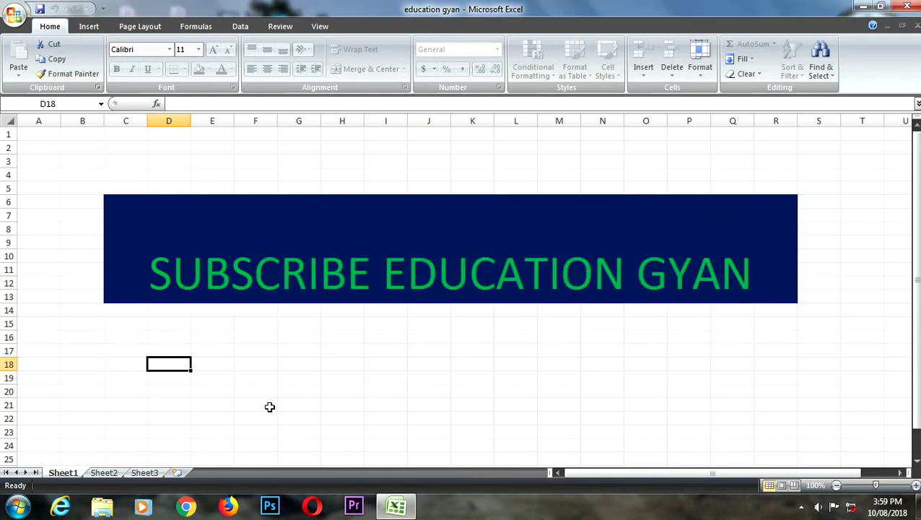